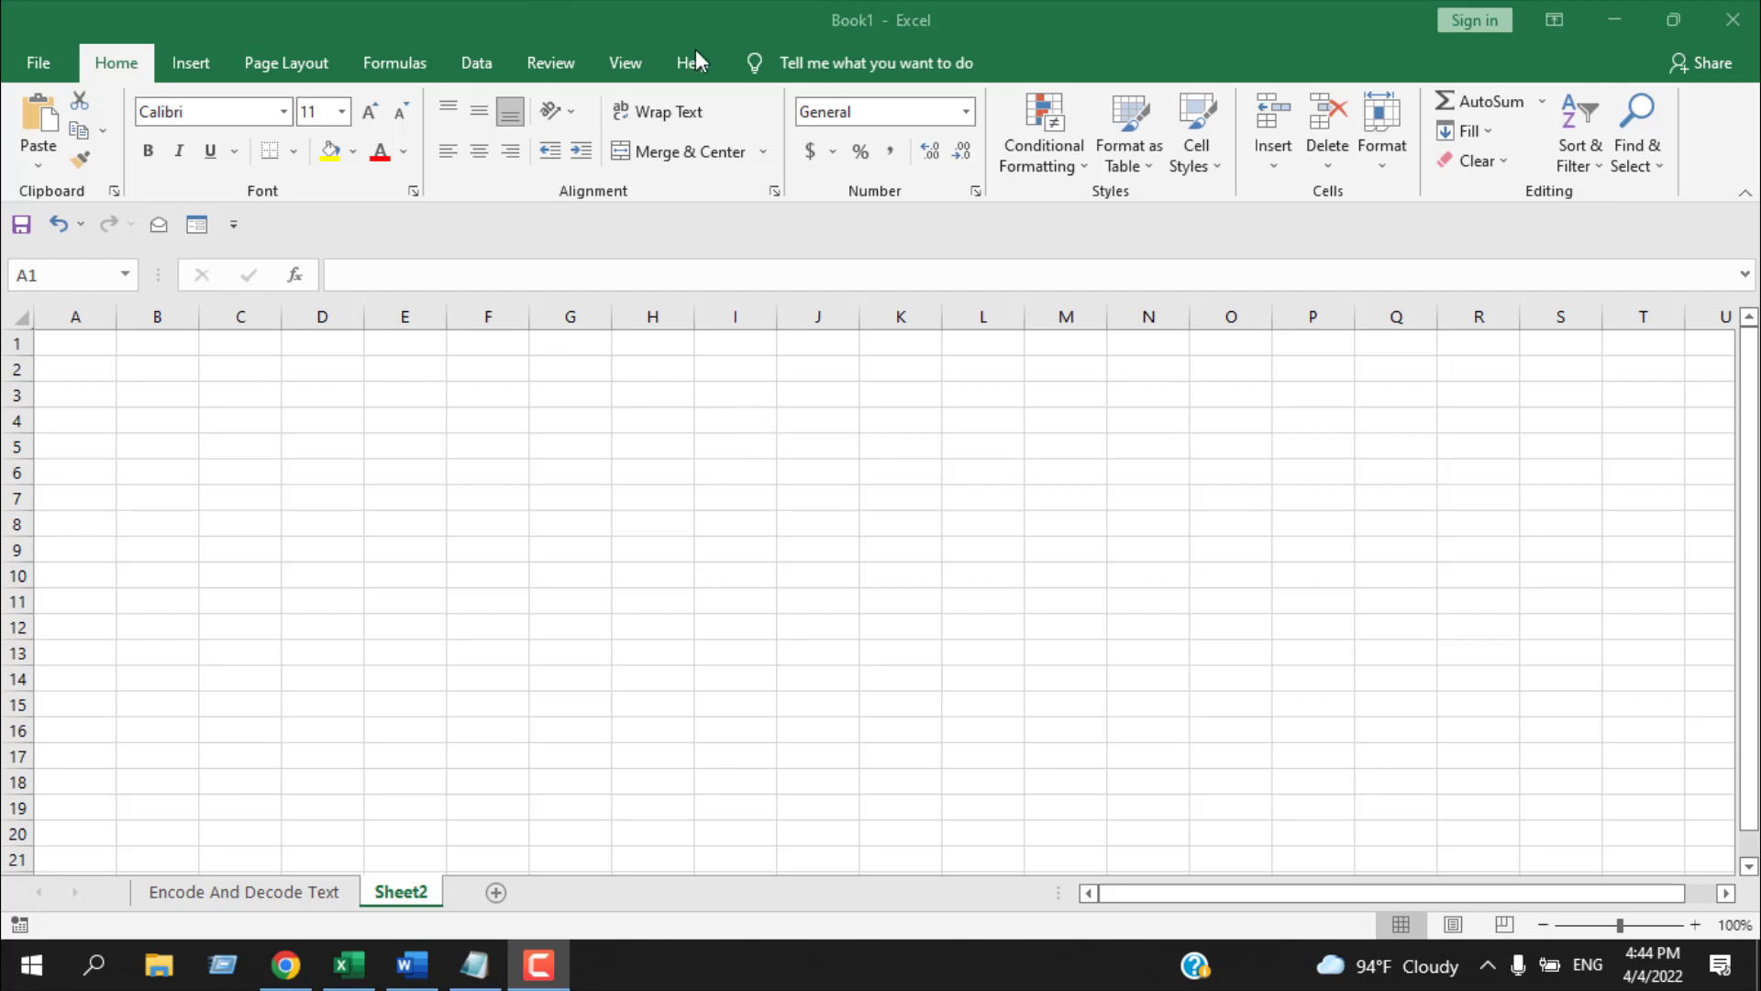
- Bring the blank Excel workbook window into focus
{"action": "left_click", "coordinate": [1226, 44]}
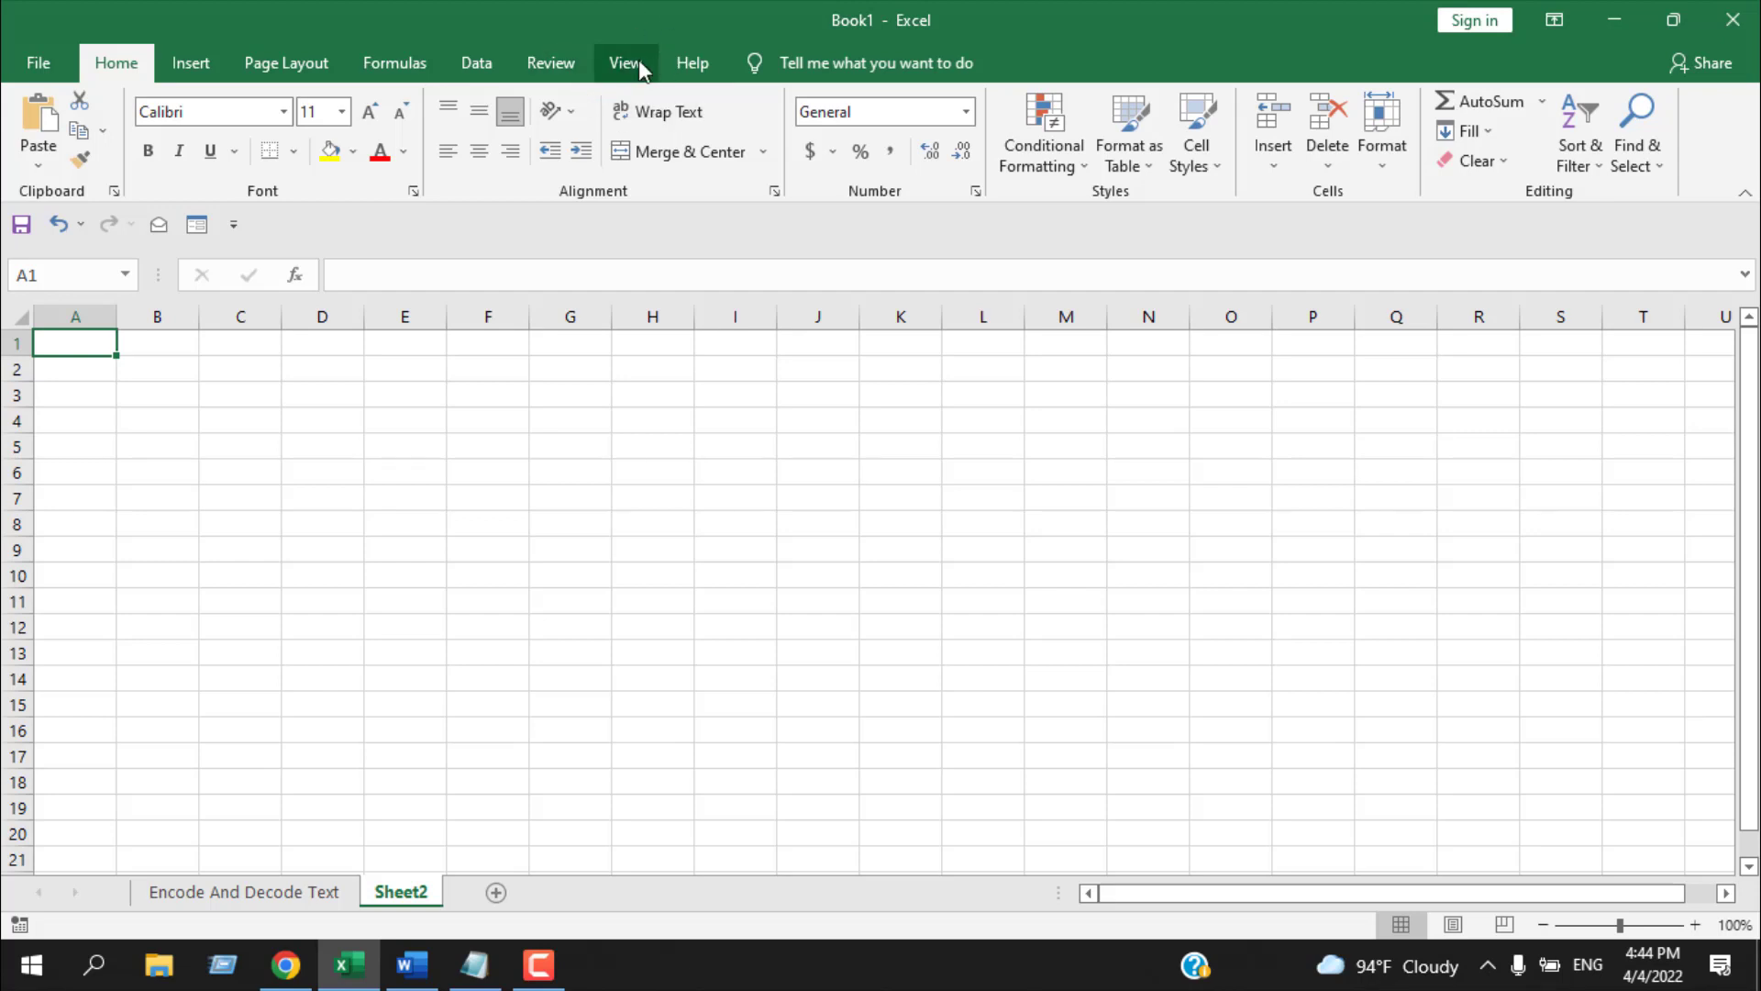
- Tick Developer under Main Tabs in Customize the Ribbon and confirm with OK
{"action": "right_click", "coordinate": [607, 57]}
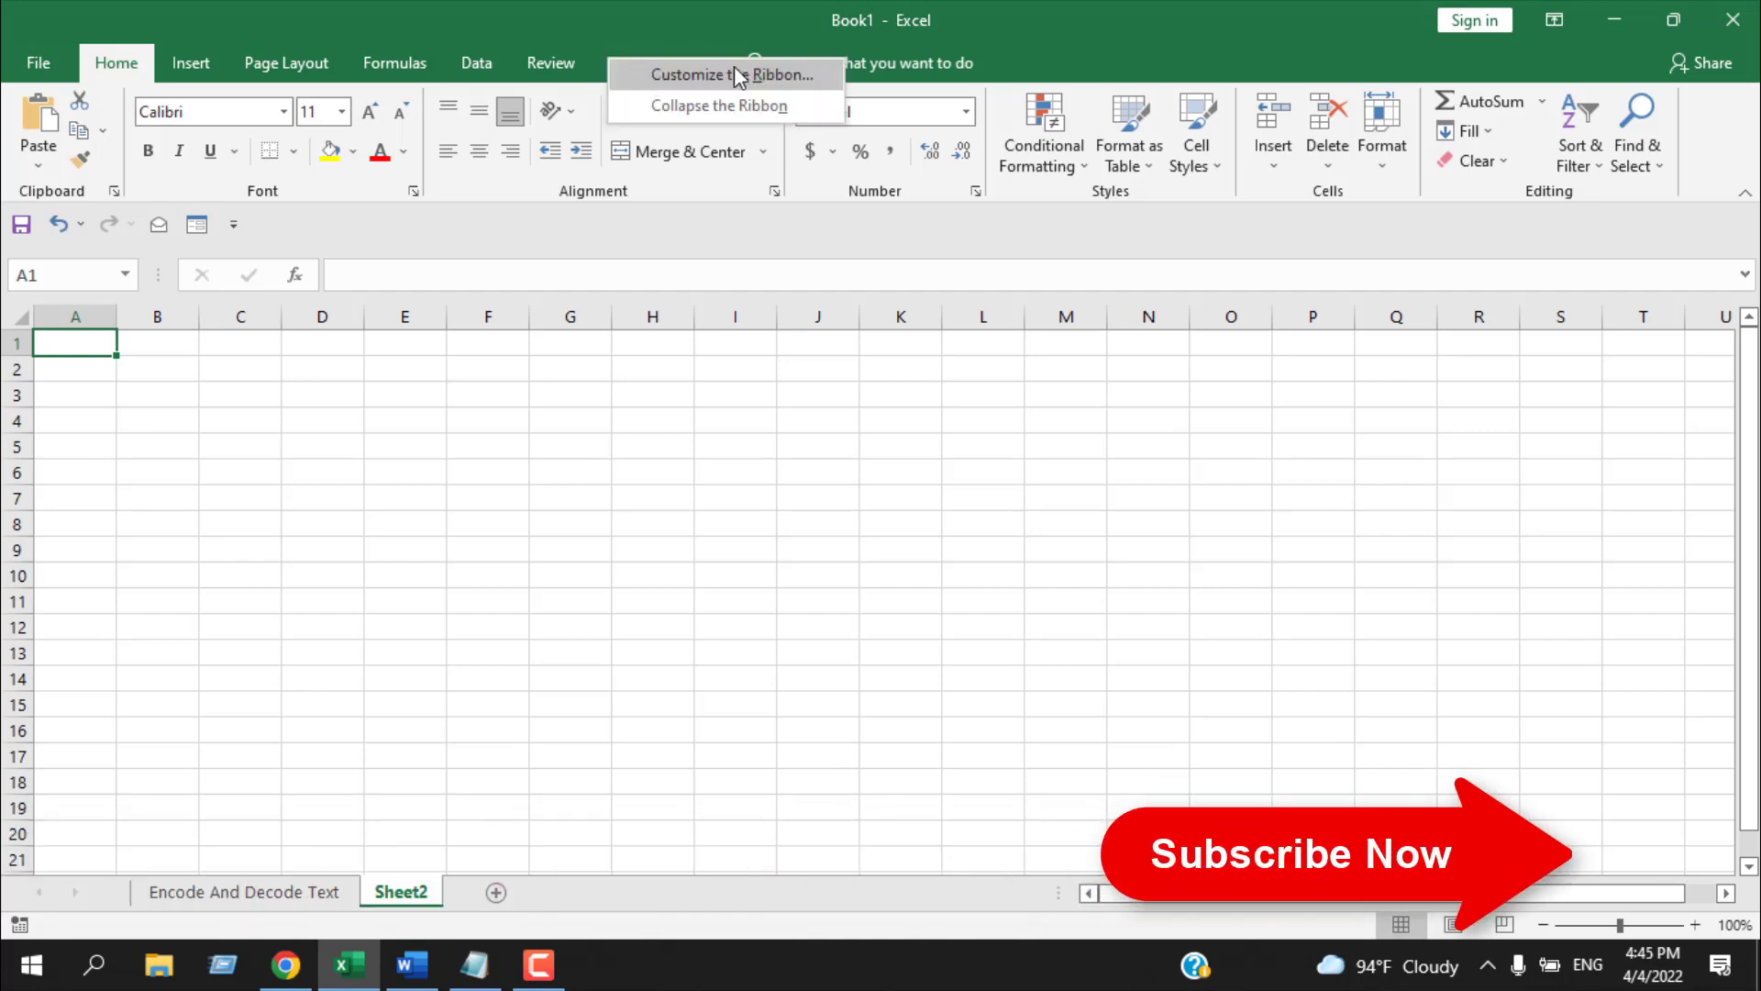
{"action": "left_click", "coordinate": [734, 72]}
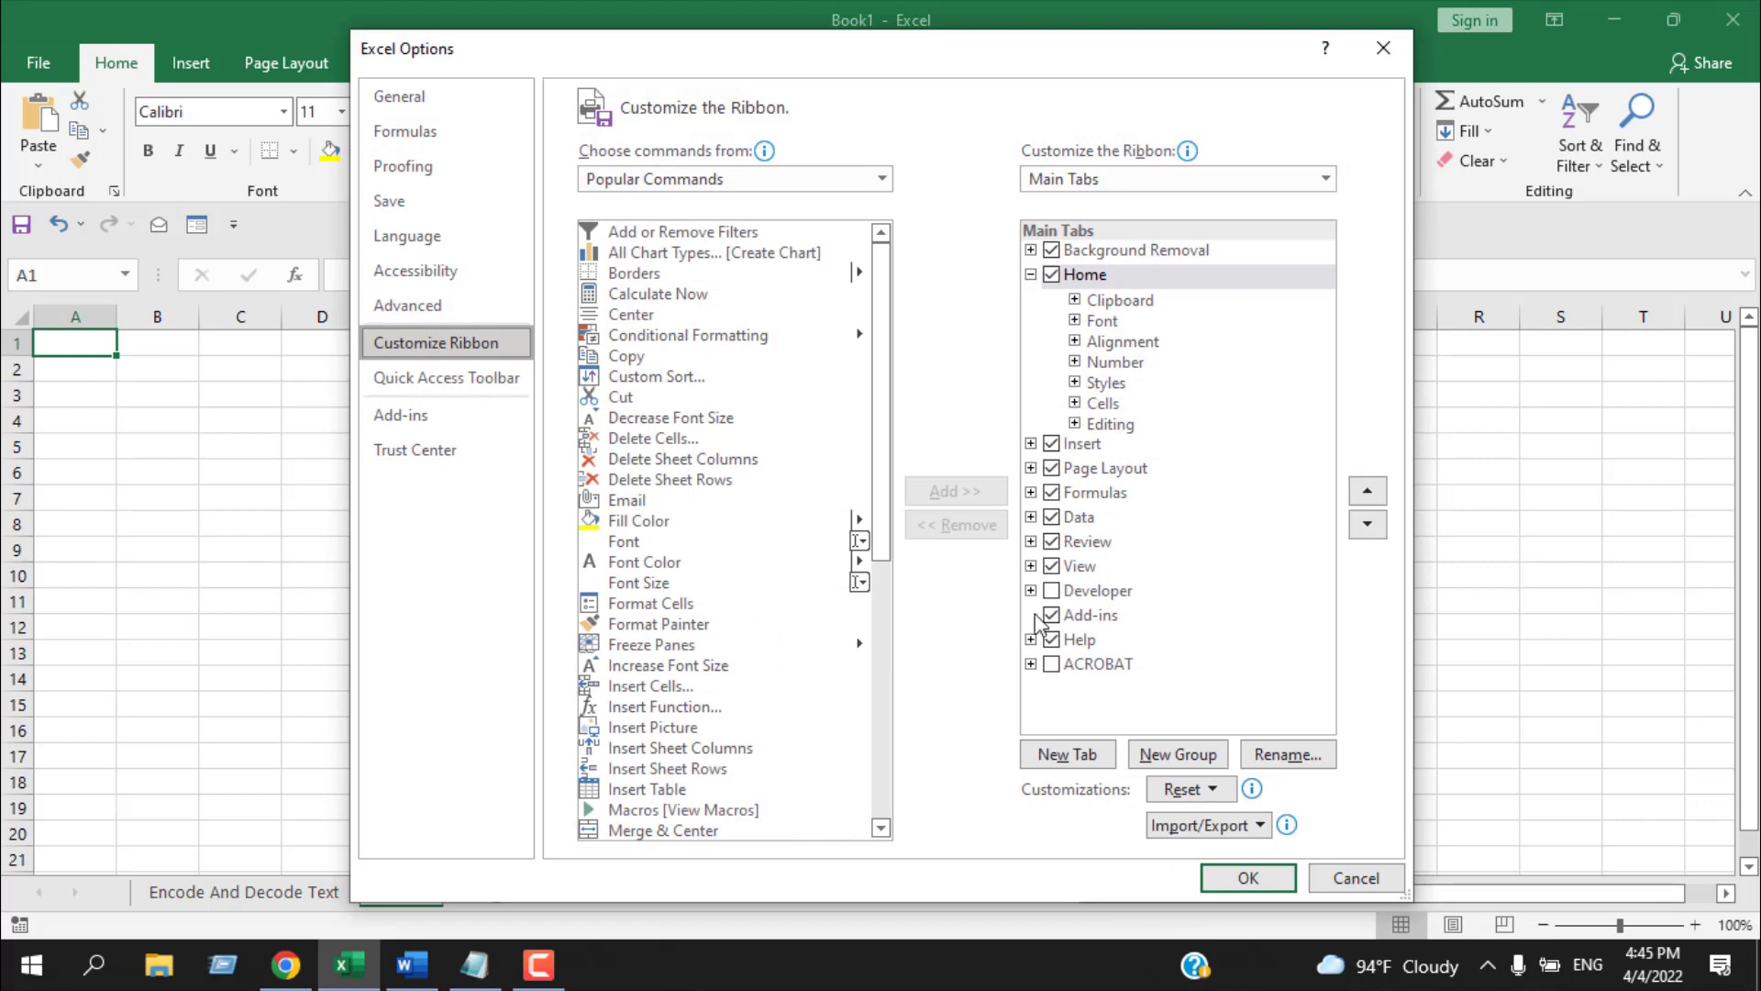
{"action": "left_click", "coordinate": [1052, 591]}
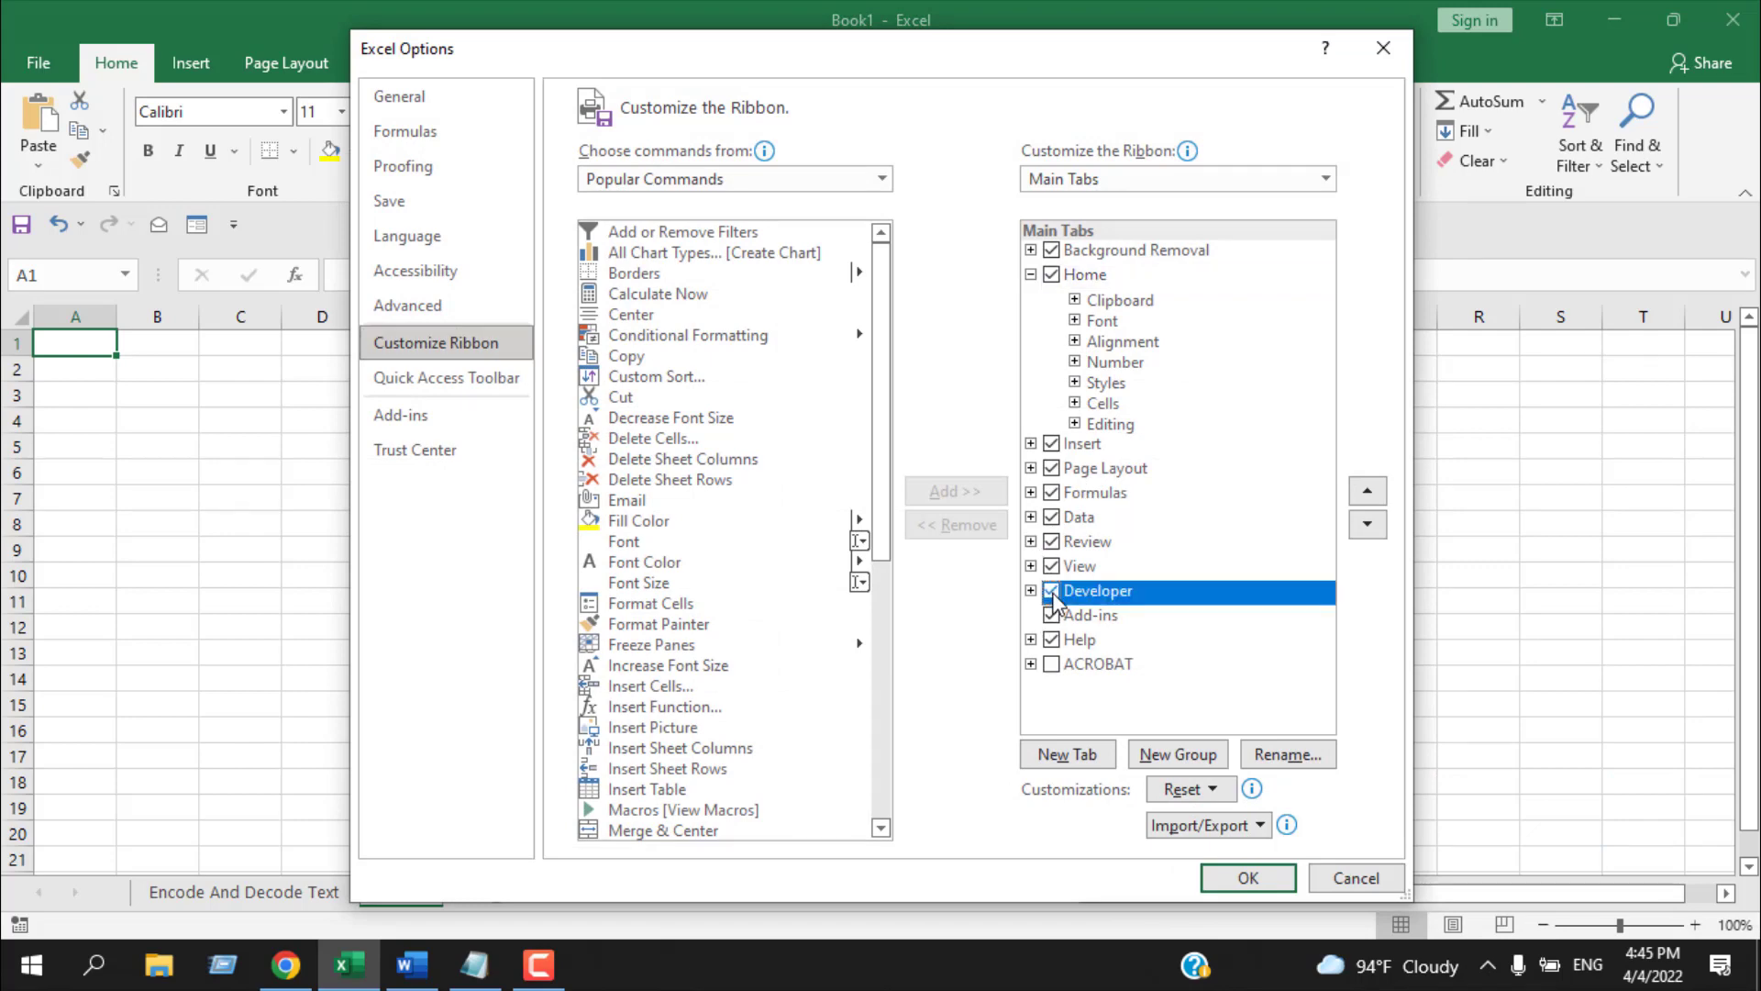
{"action": "left_click", "coordinate": [1247, 879]}
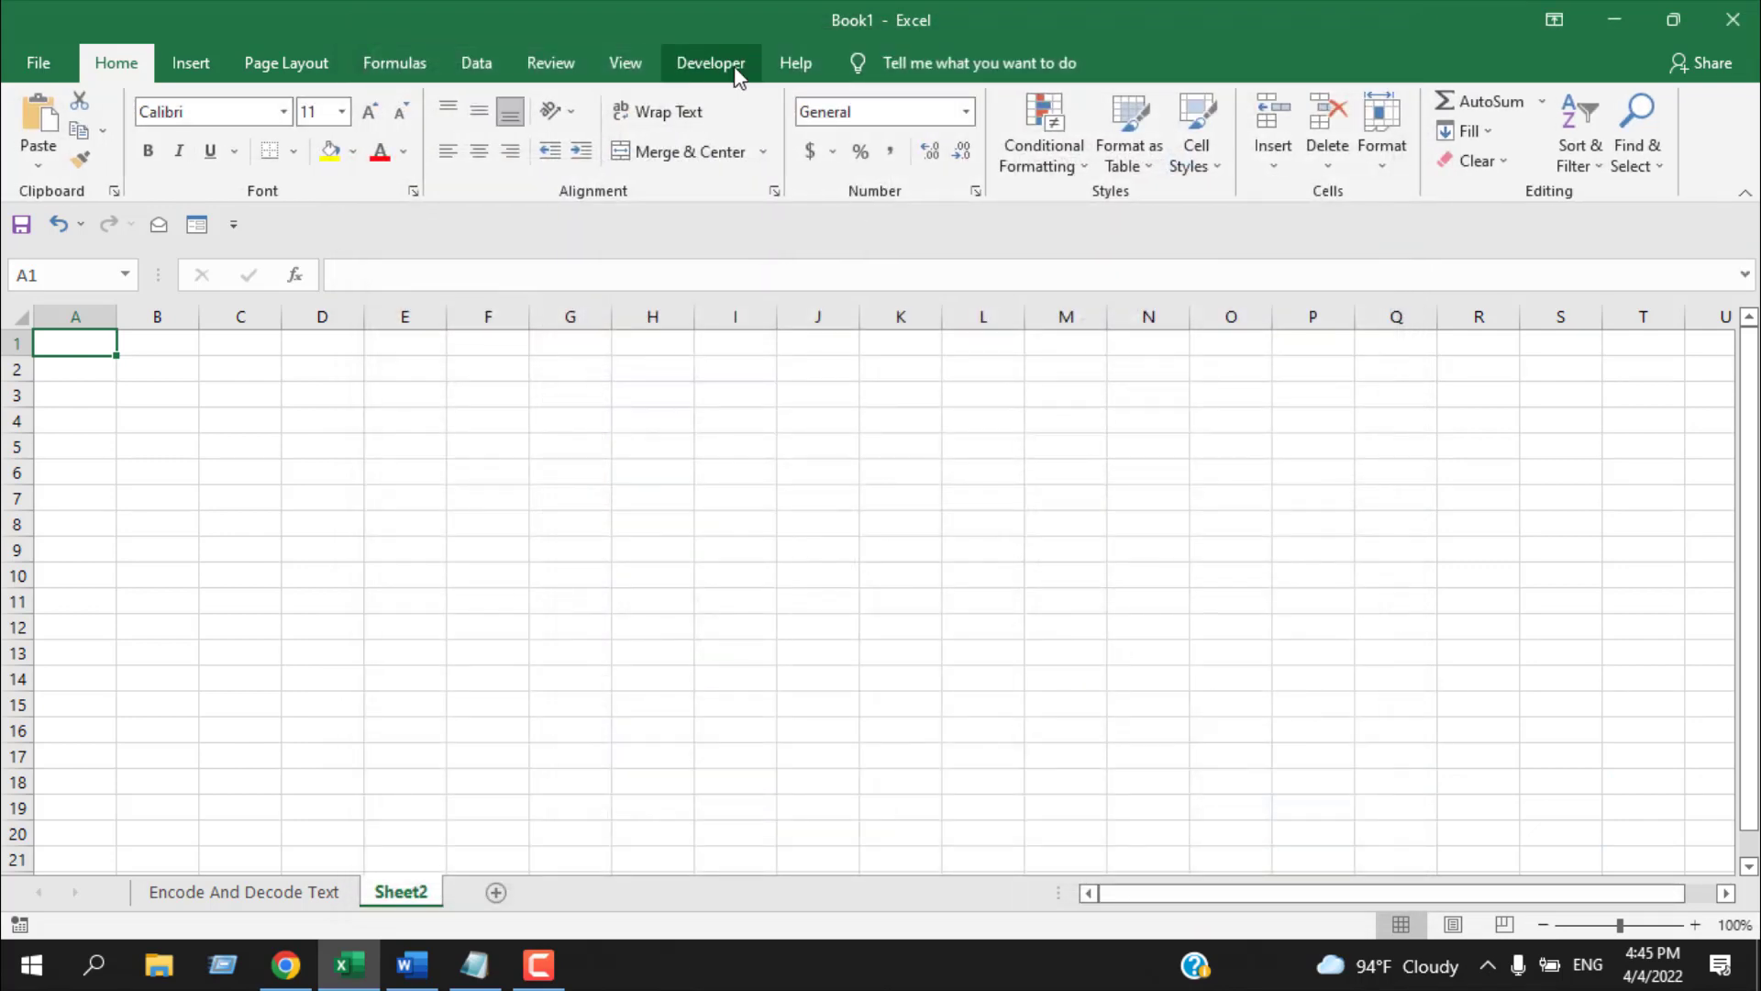
- Switch to the Developer tab to display Visual Basic, Macros and Controls
{"action": "left_click", "coordinate": [711, 62]}
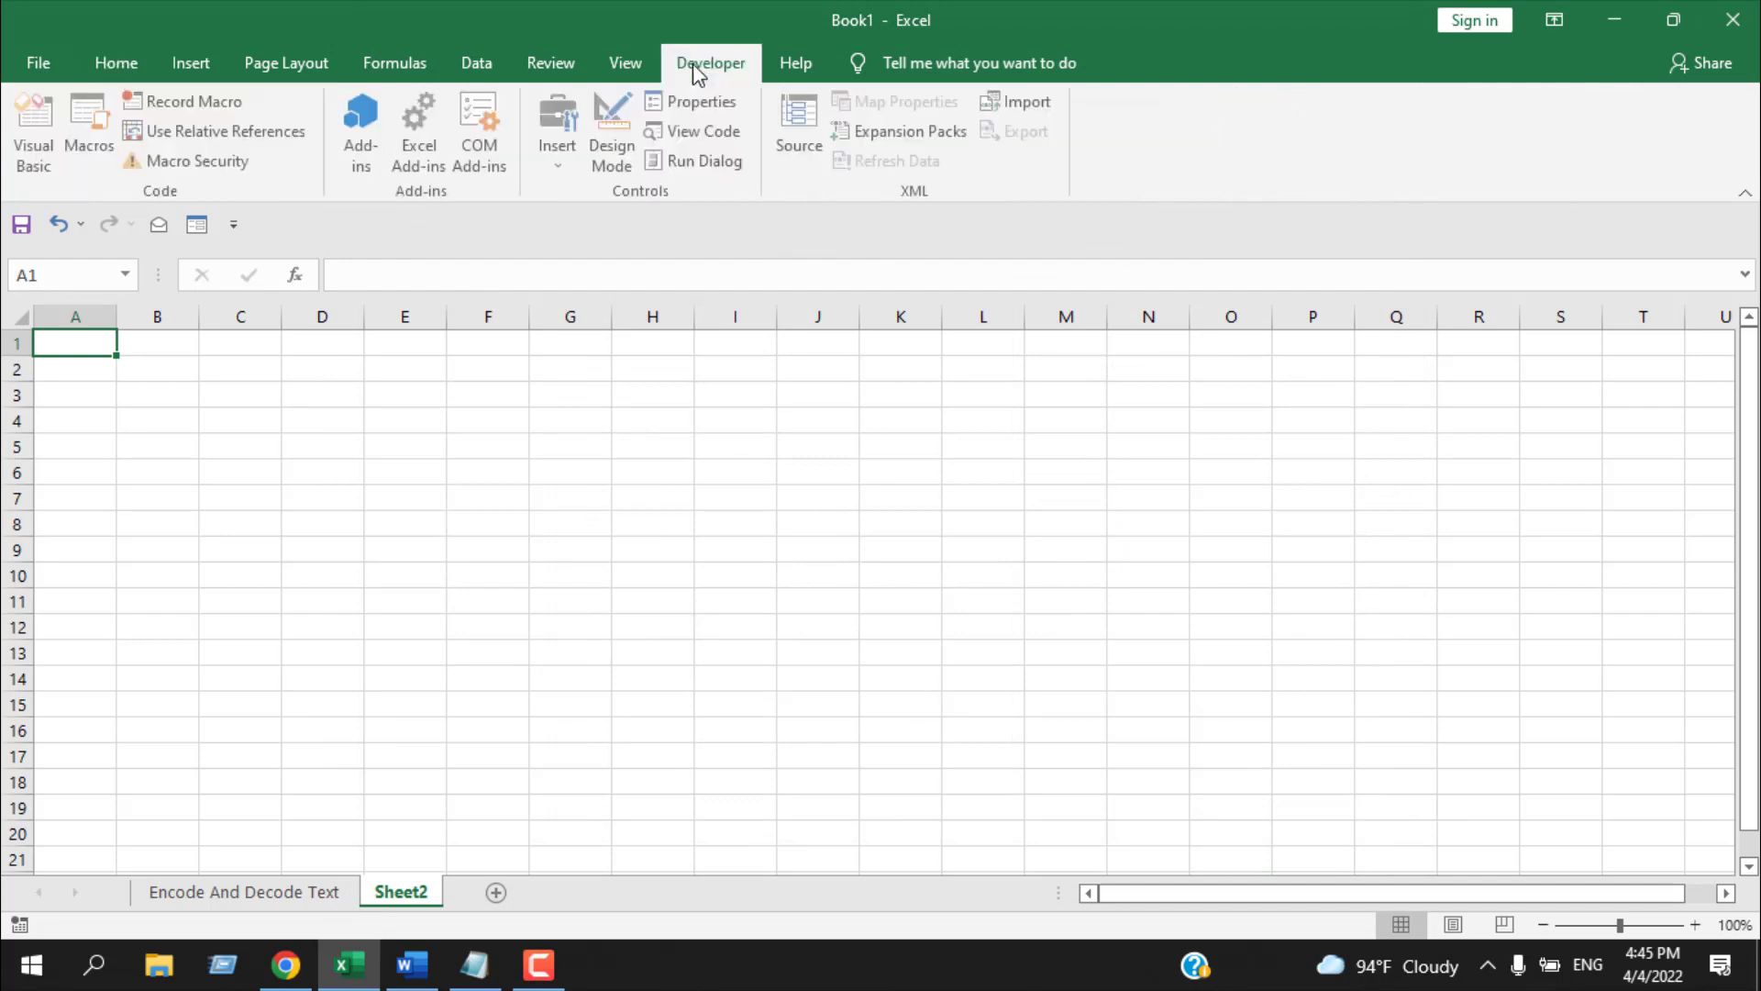